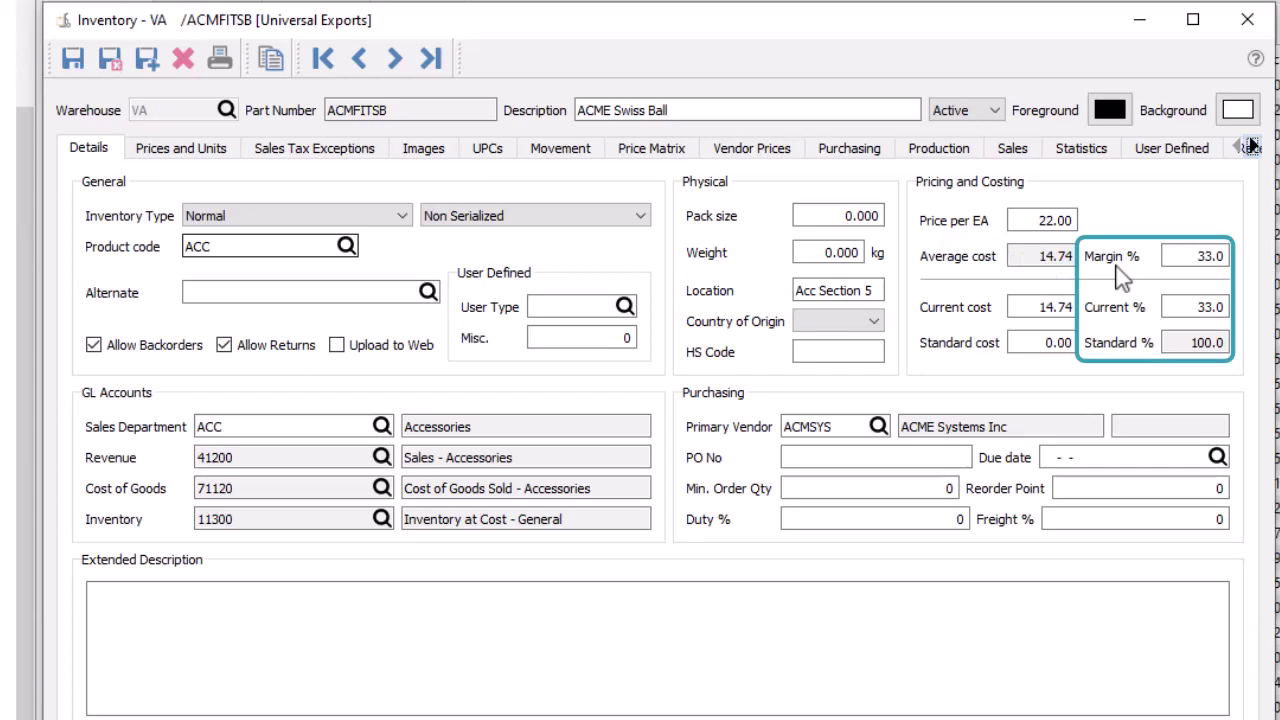
Step: Check the product code margins, keep ACC for the Swiss Ball, and view its prices and units
click(348, 248)
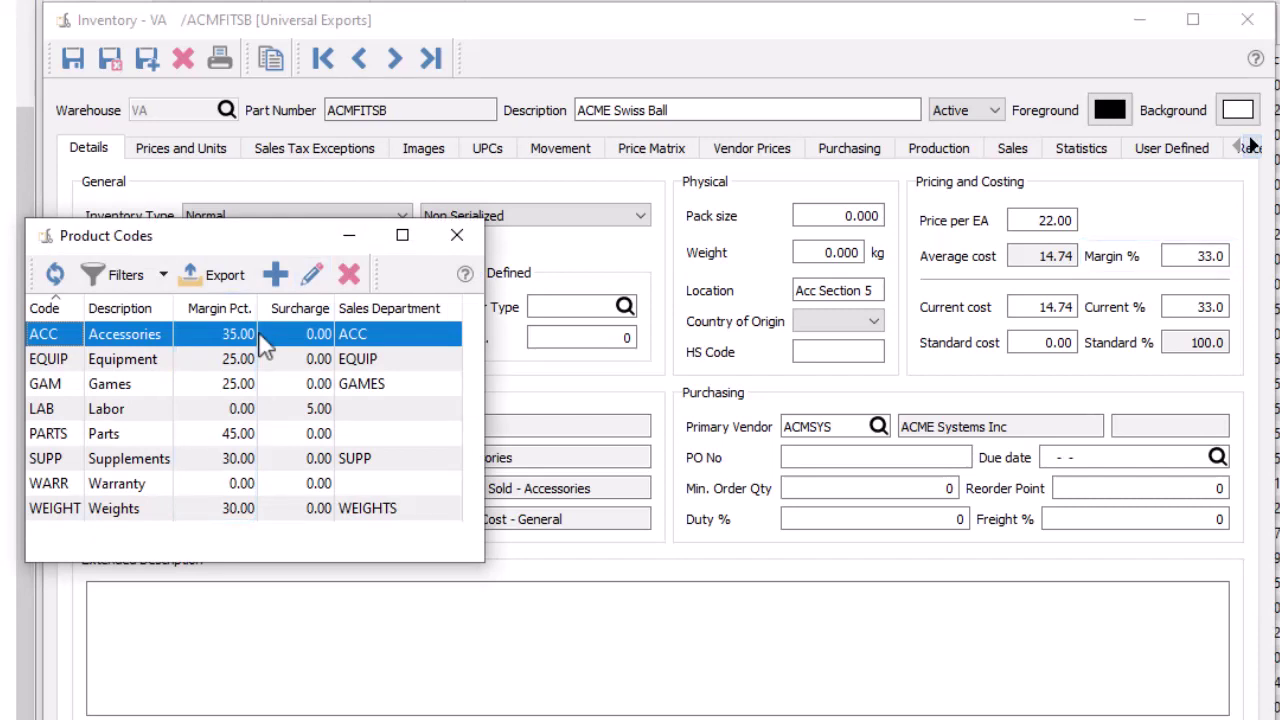
double_click(263, 343)
click(190, 150)
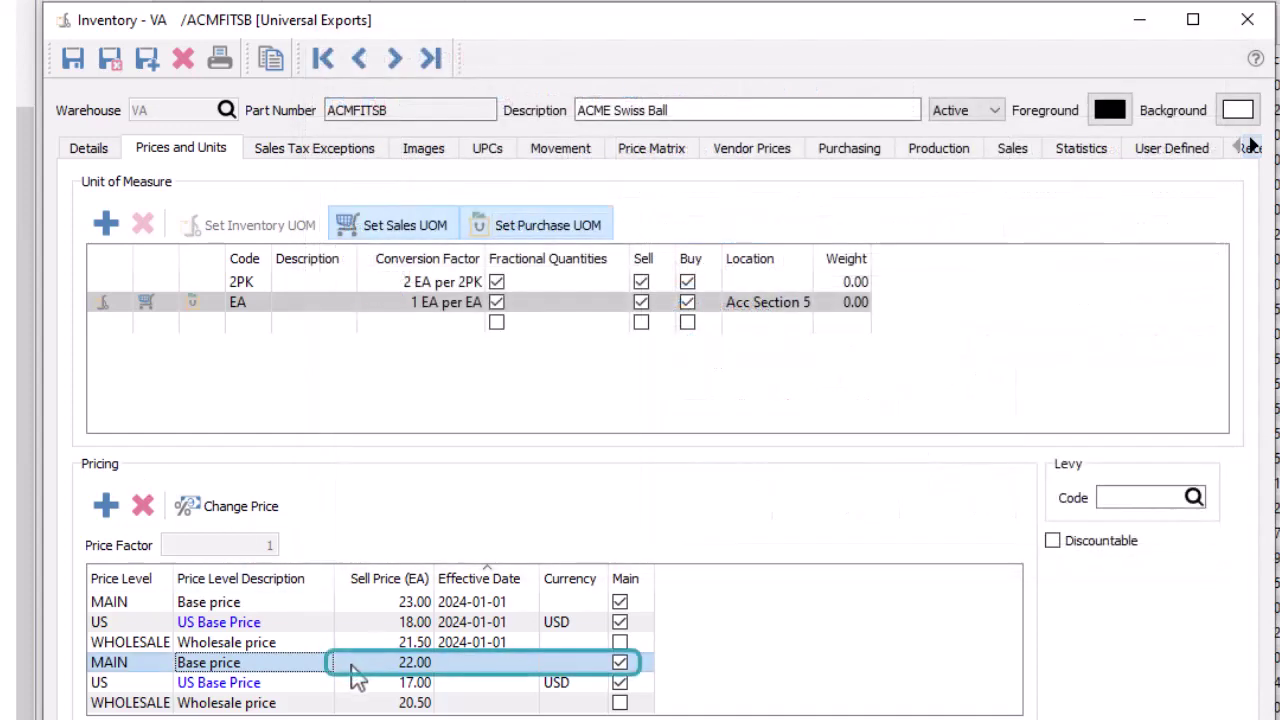
Step: Show the Swiss Ball's 2PK unit prices and select the MAIN 45.50 pack price
click(350, 666)
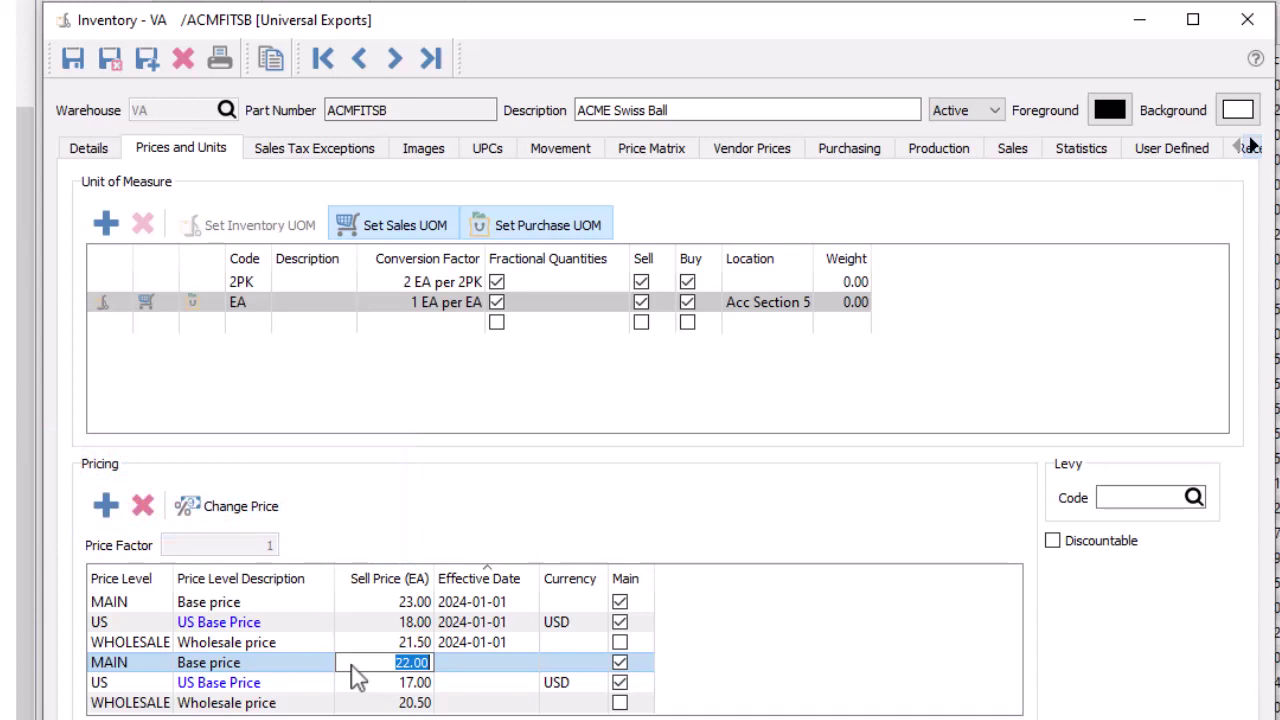
click(258, 283)
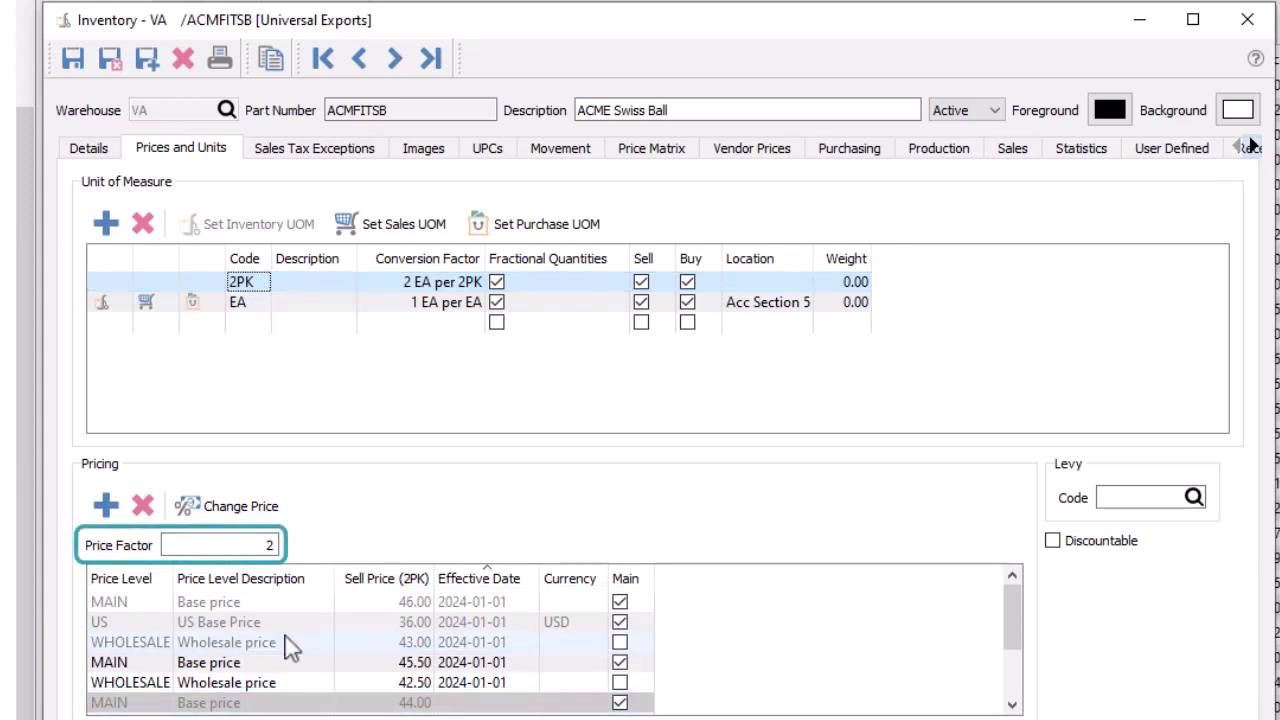
click(355, 668)
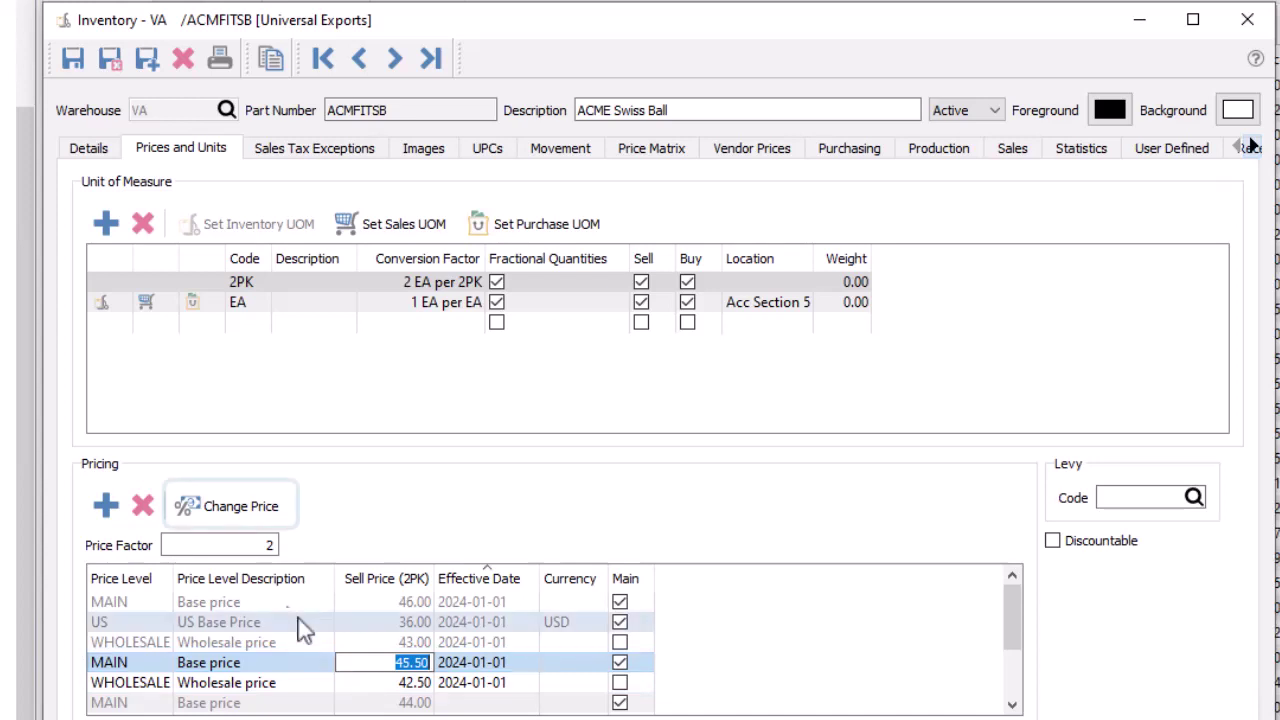
click(240, 520)
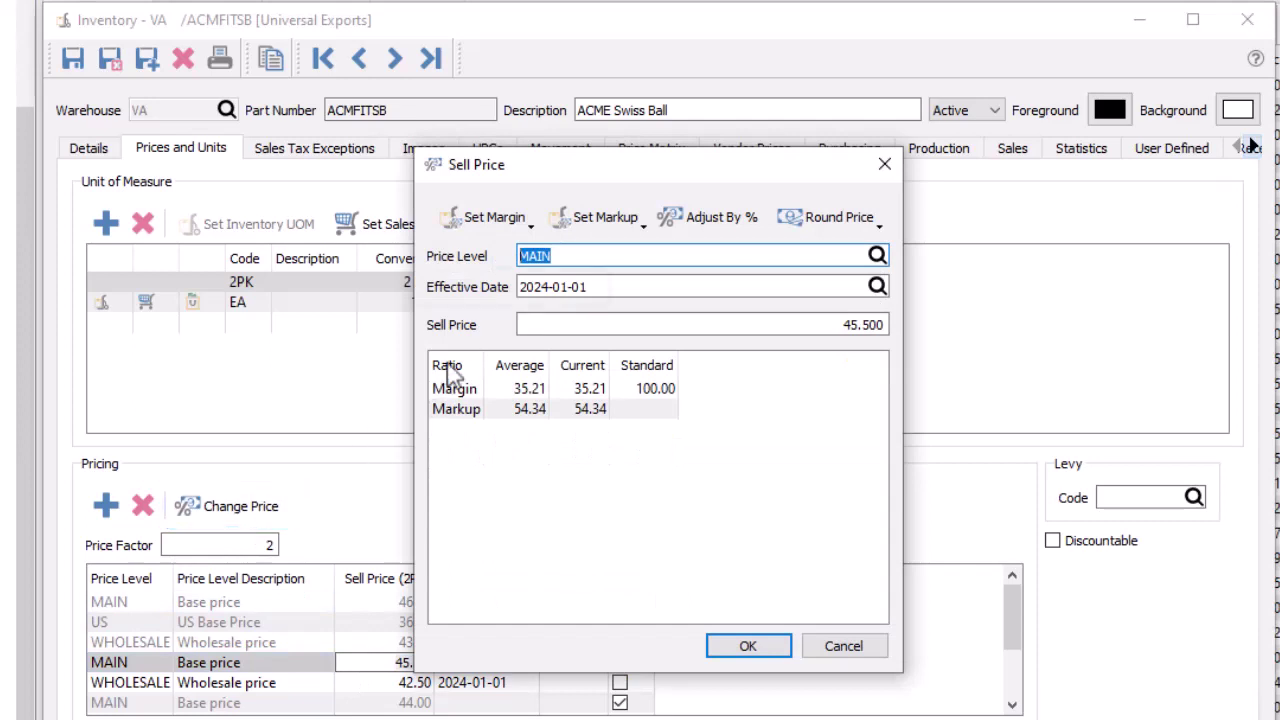
key(Tab)
text(2025-01-01)
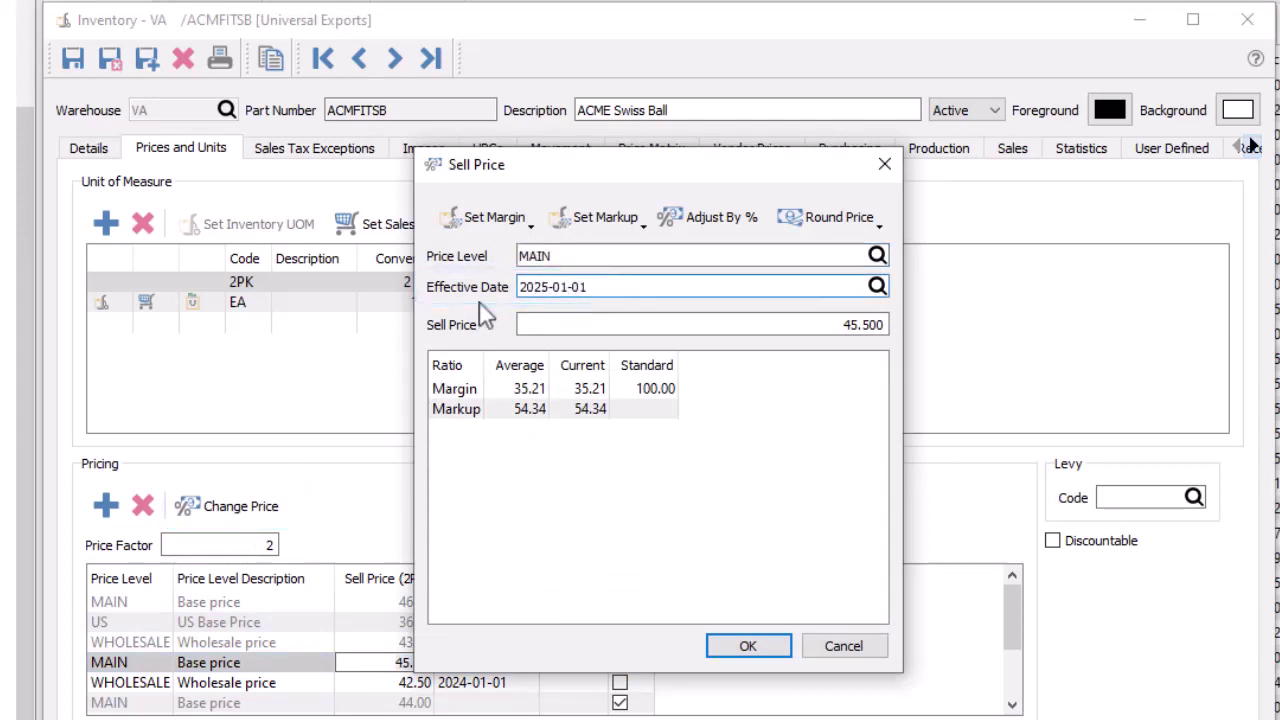
key(Tab)
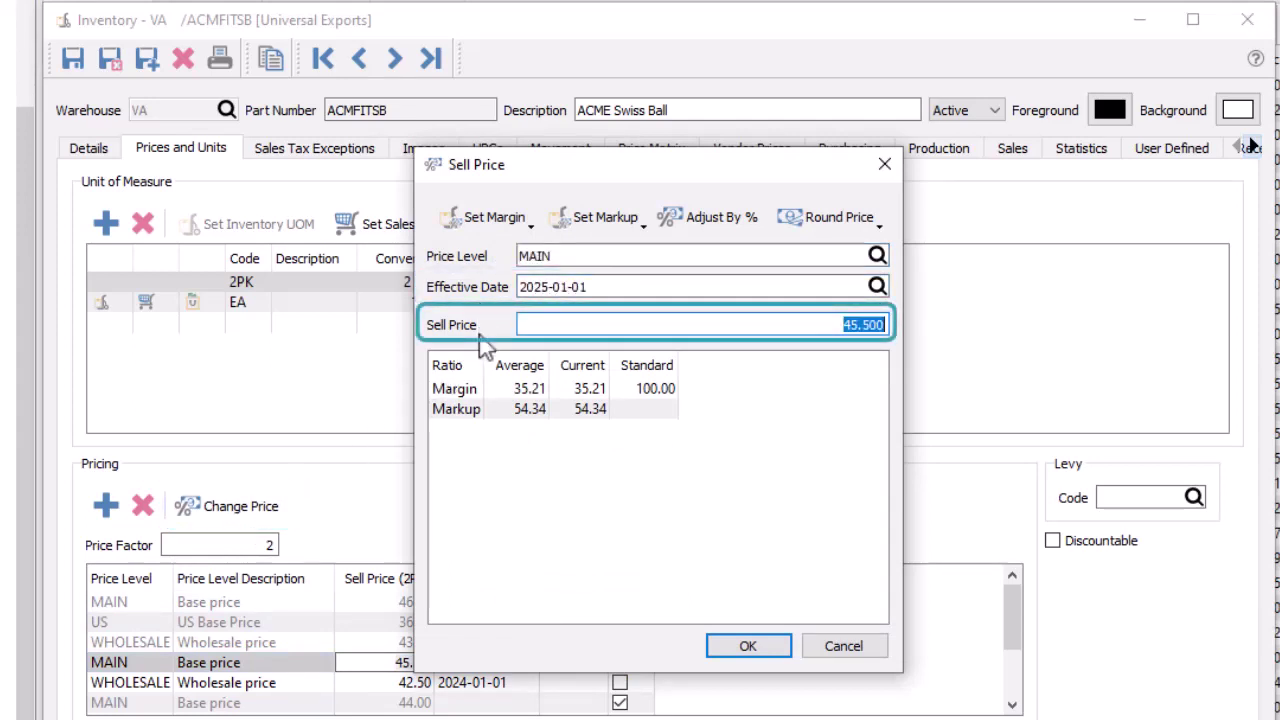
text(47)
key(Tab)
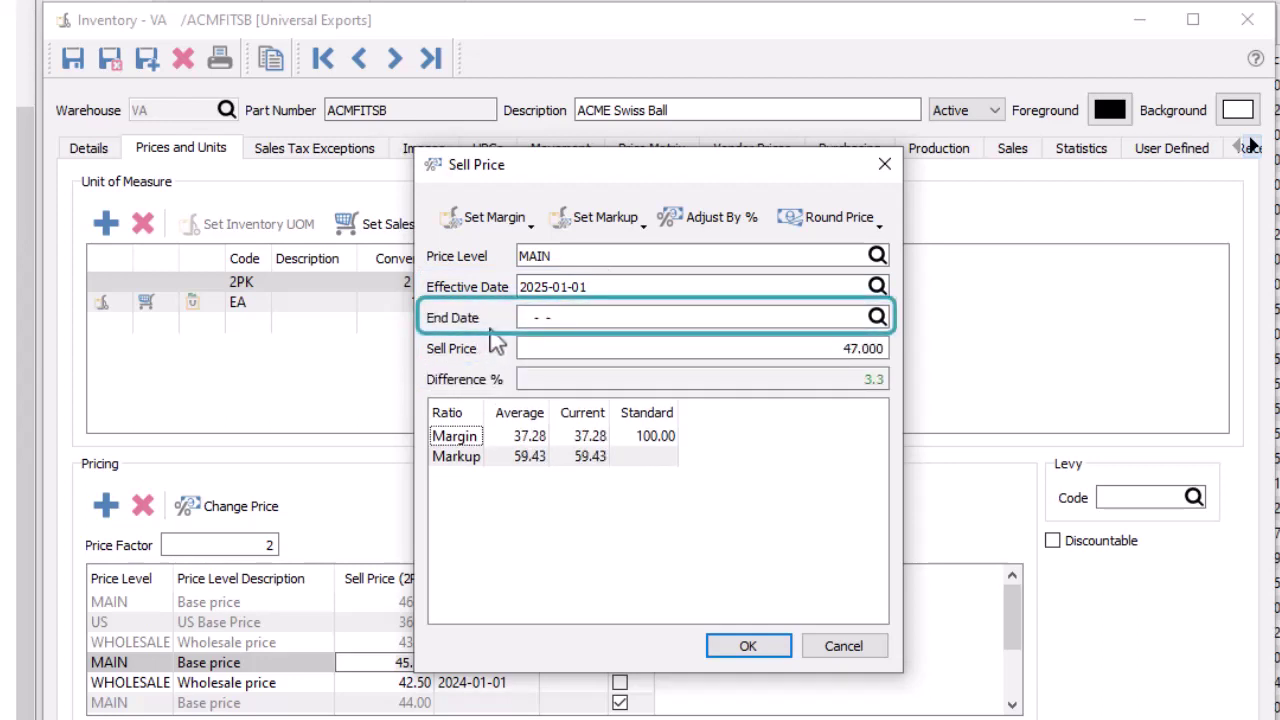
click(811, 654)
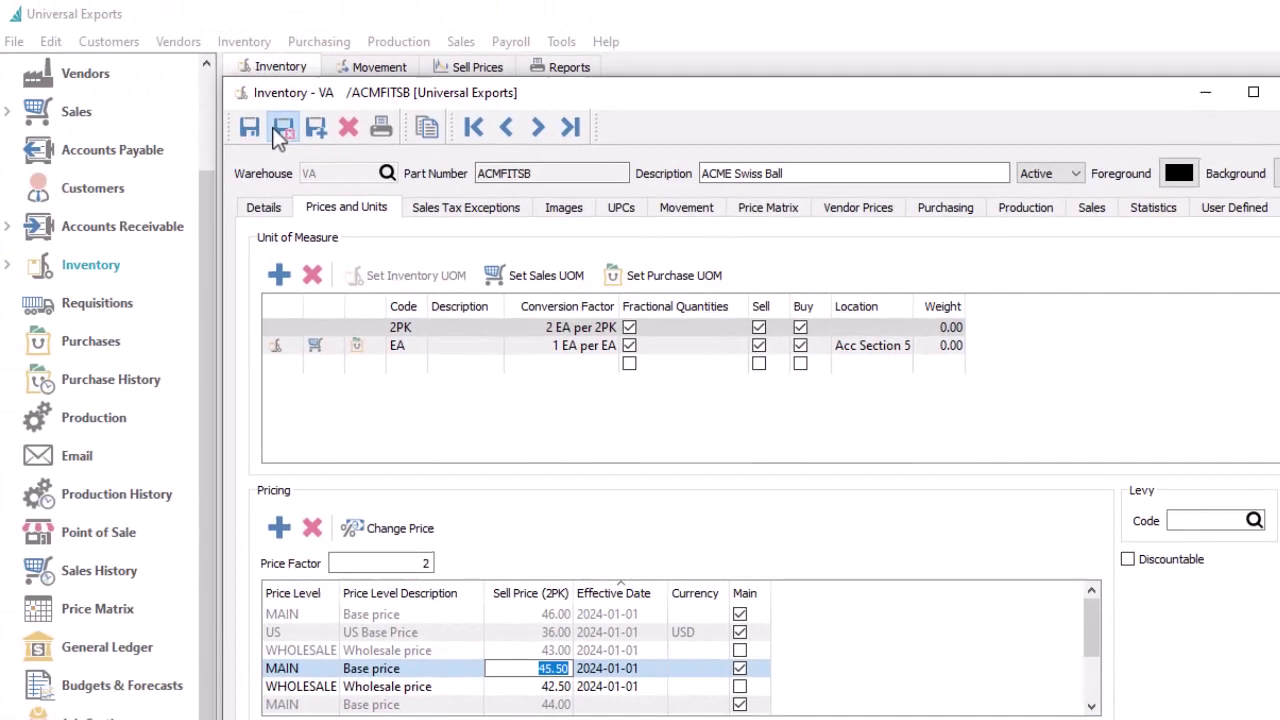
Step: Save and close the Swiss Ball record, list every item's sell prices, and open the sell price import dialog
click(147, 58)
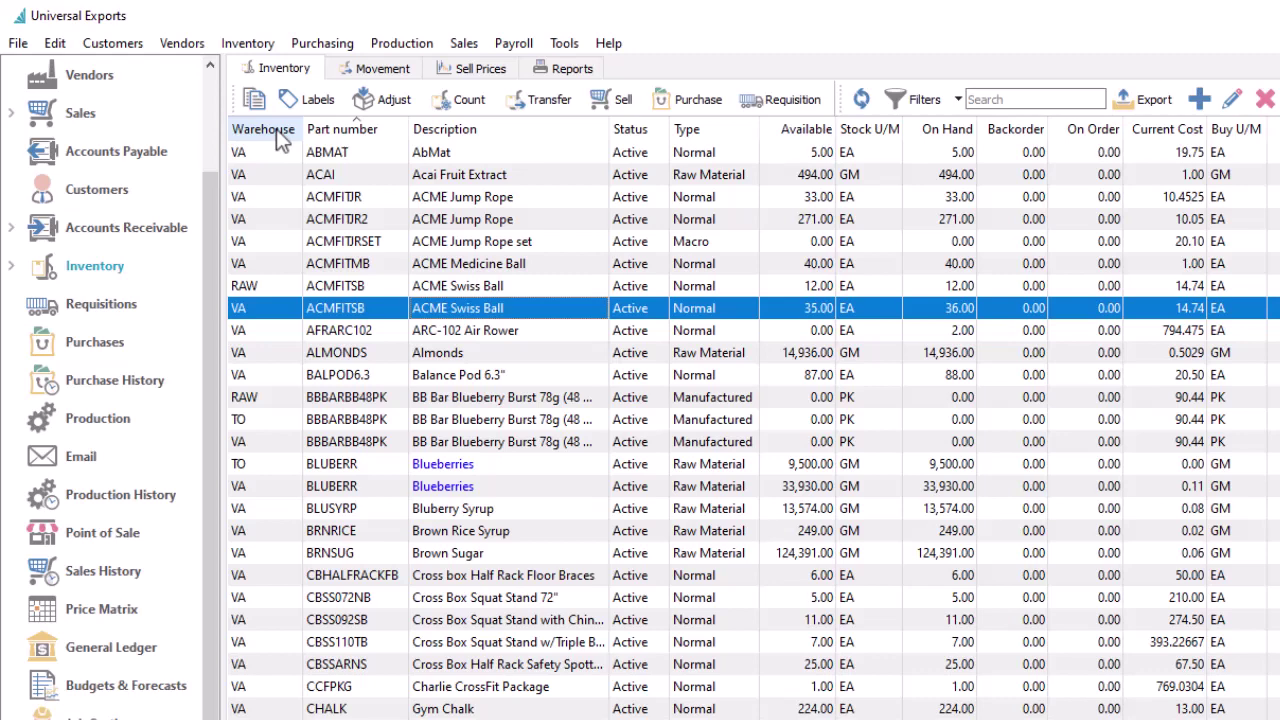
click(465, 72)
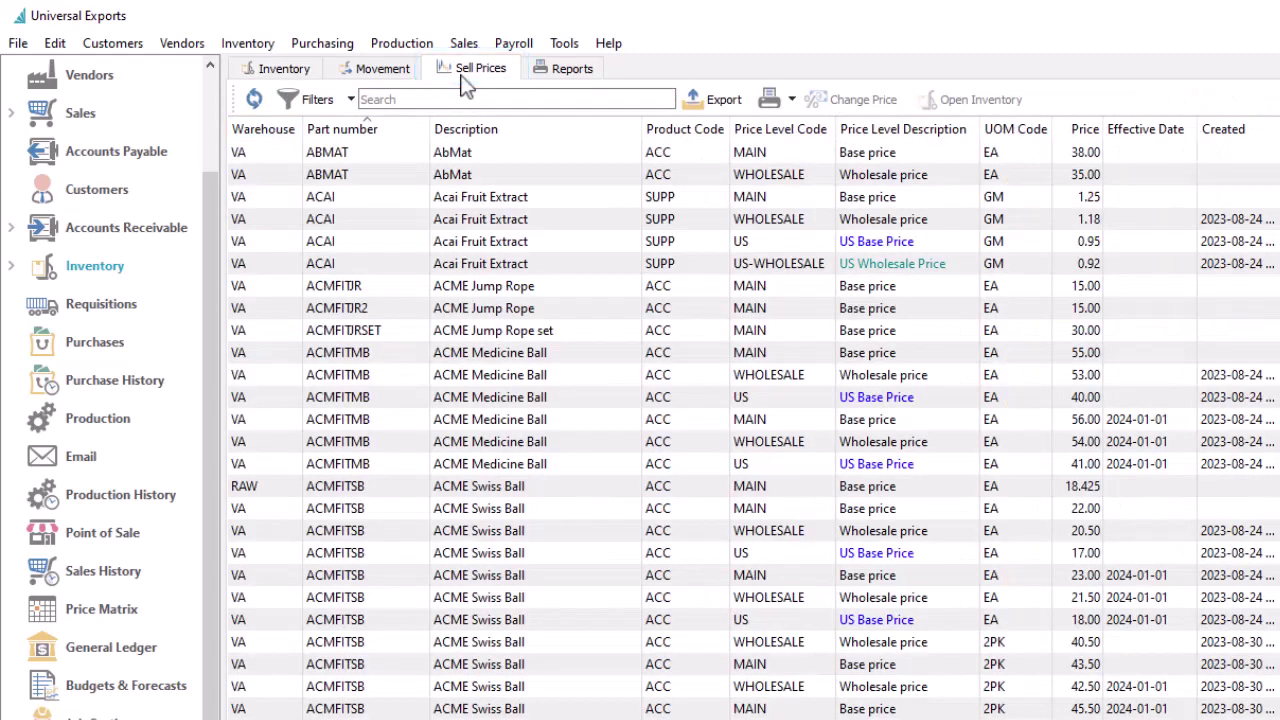
click(706, 104)
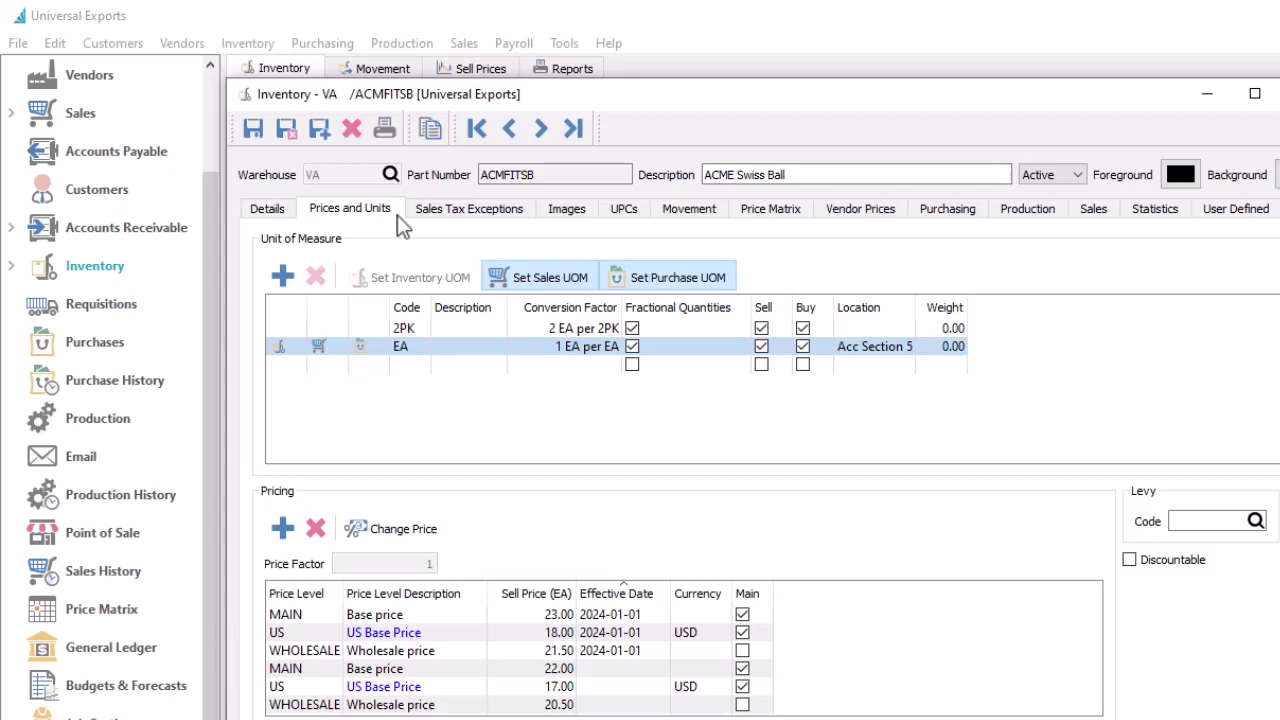
Step: Edit price matrix entry 120: a hotel customer's 18.00 Swiss Ball price from quantity 5
click(737, 212)
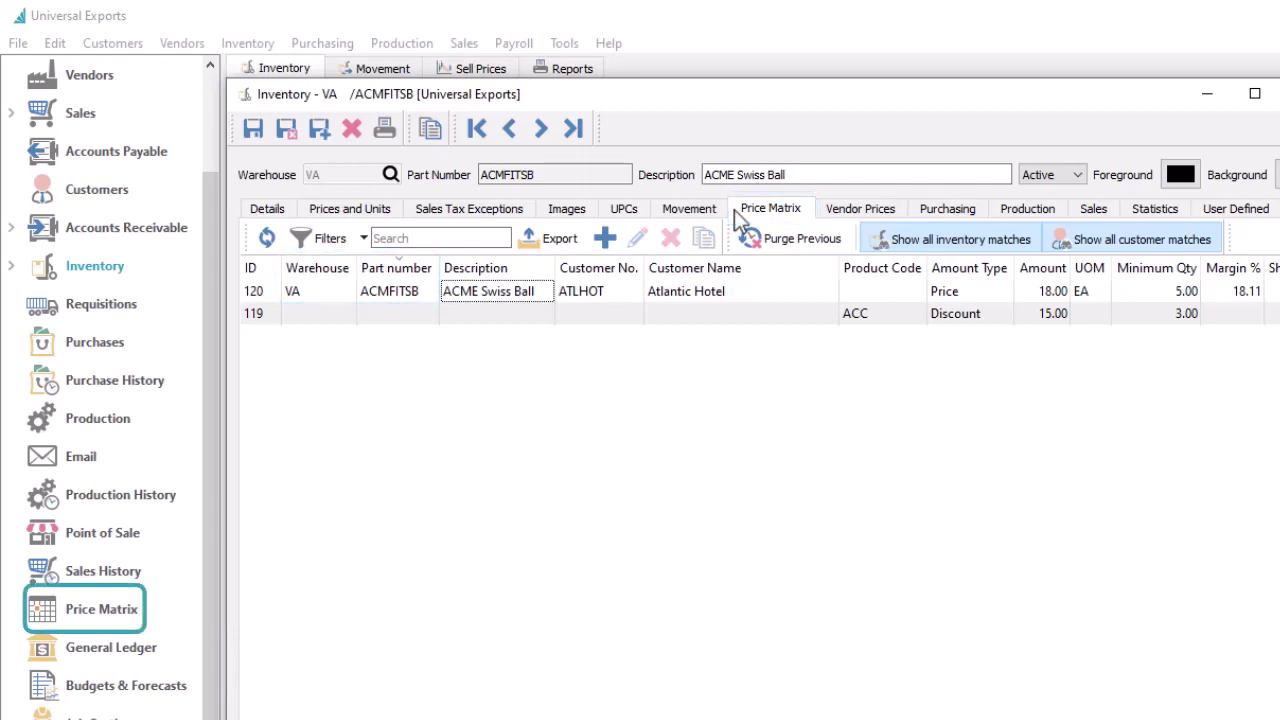
double_click(640, 291)
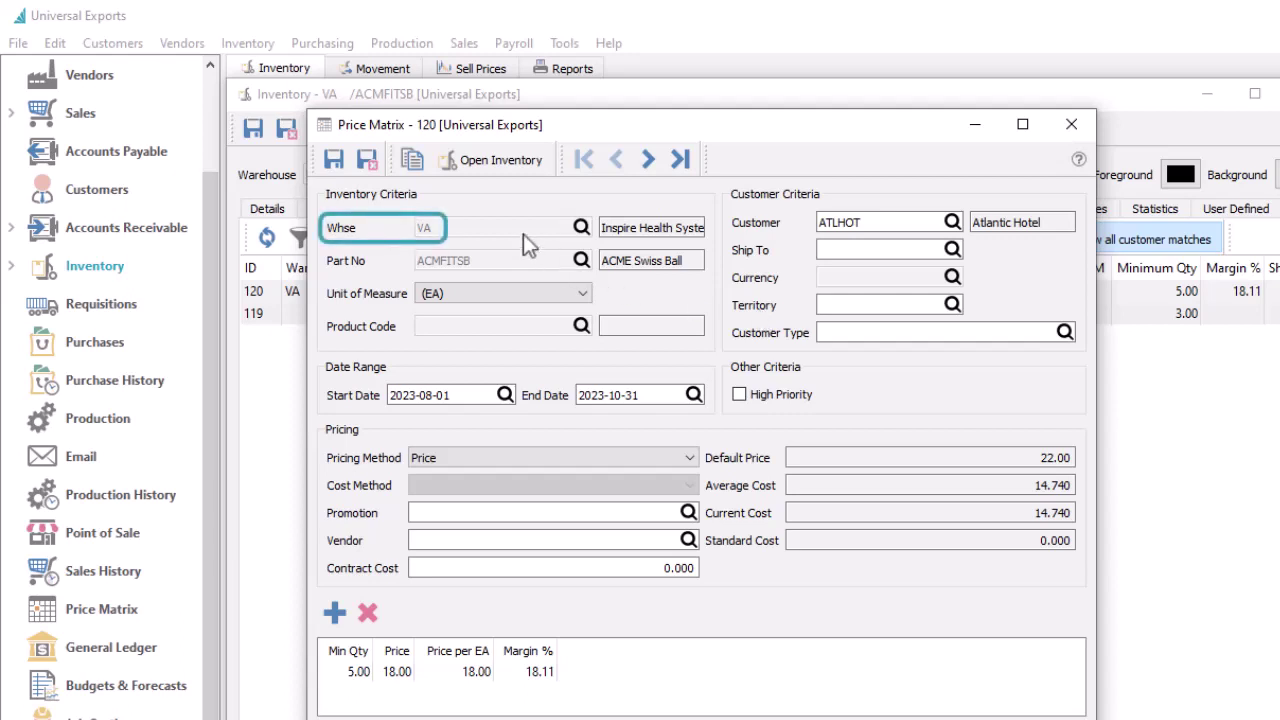
Step: Keep the matrix entry's unit of measure as EA and its pricing method as Price
click(515, 296)
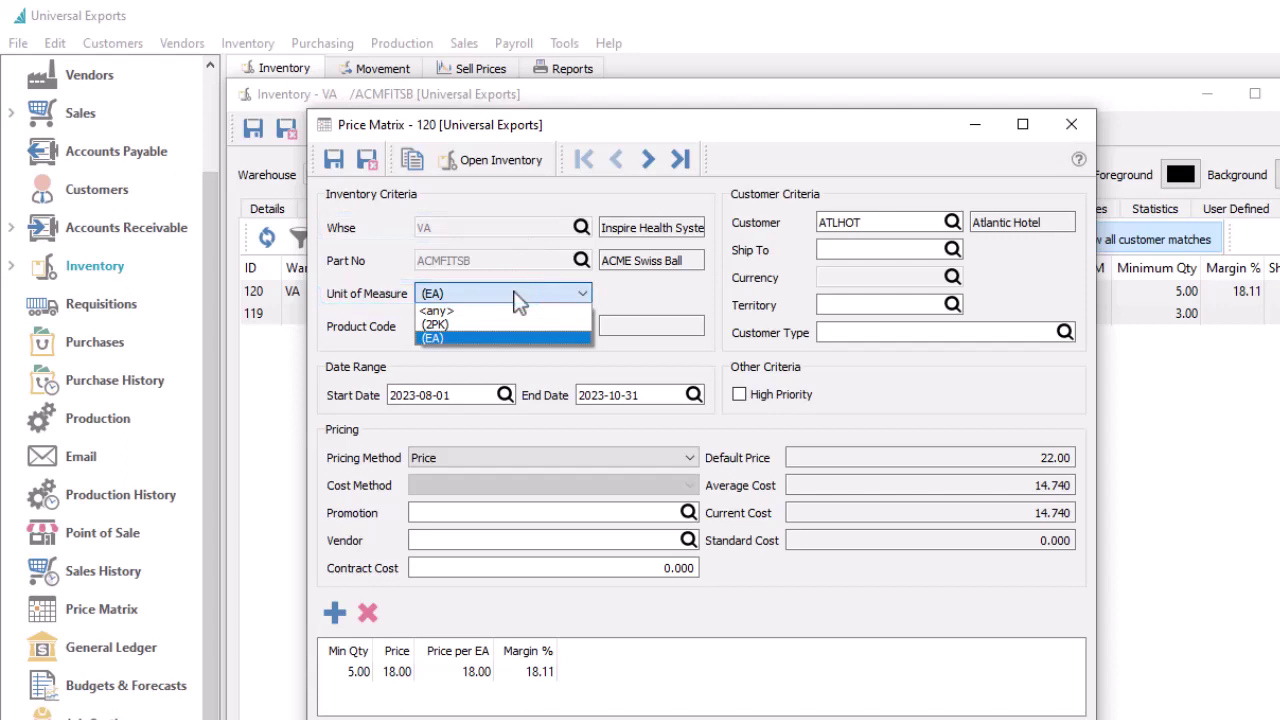
click(517, 301)
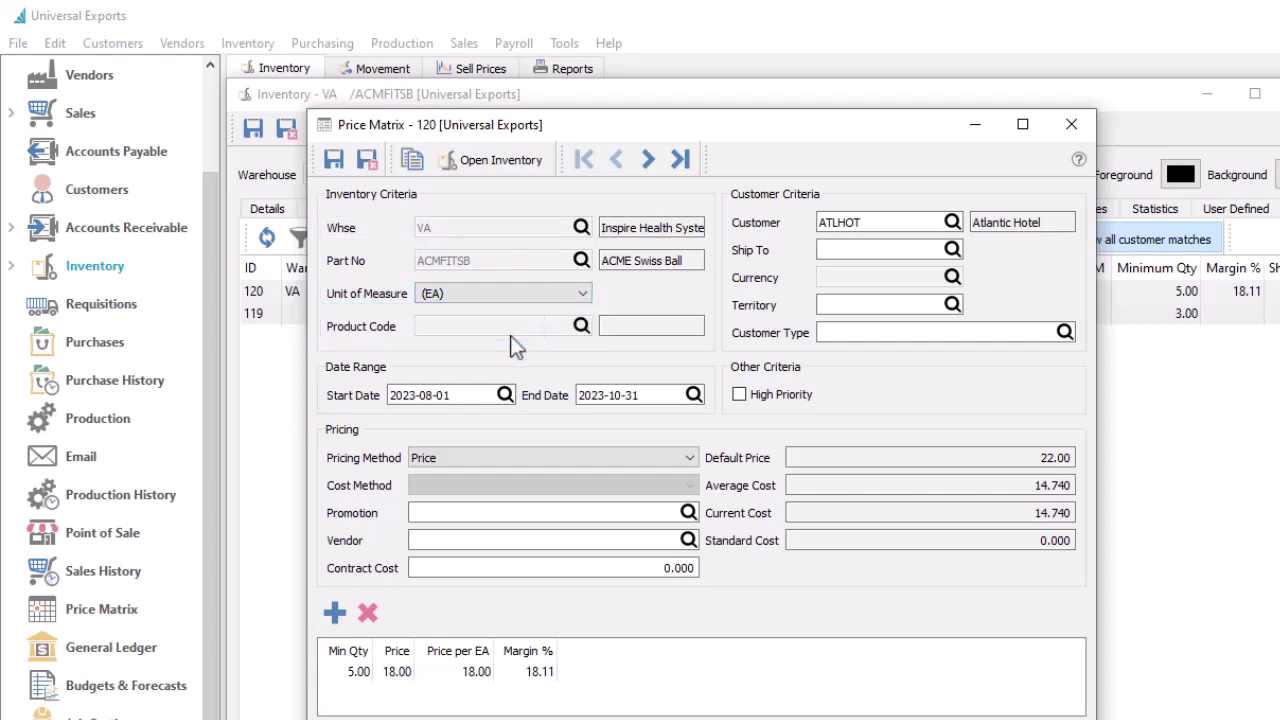
click(510, 458)
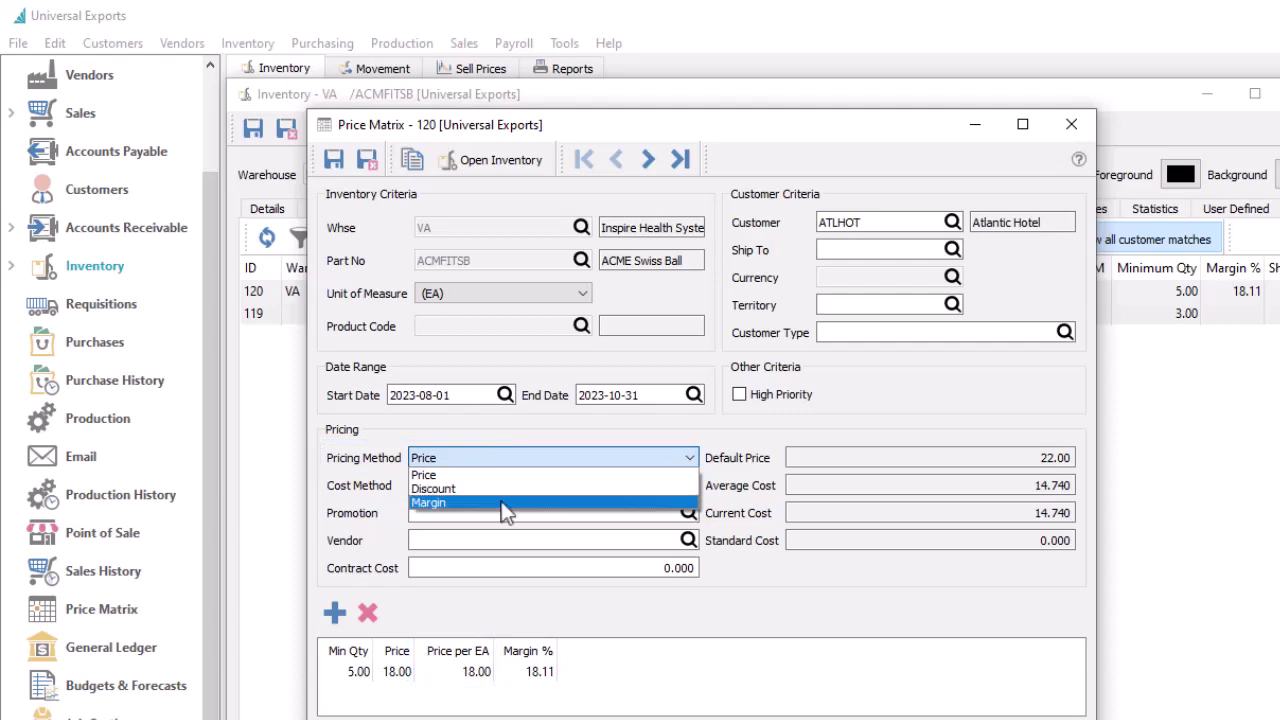
key(Escape)
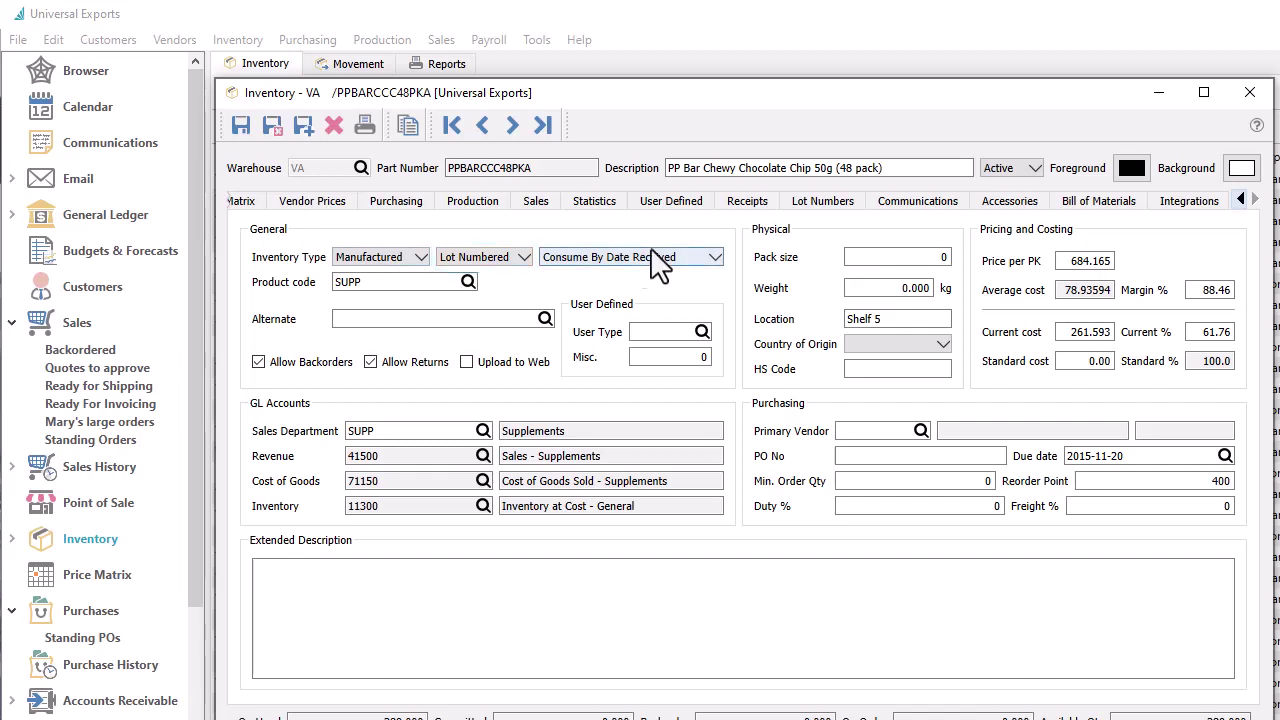
Step: On the Lot Numbers tab, update lots 3478879 and 466898089 to a 150 sell price
click(785, 206)
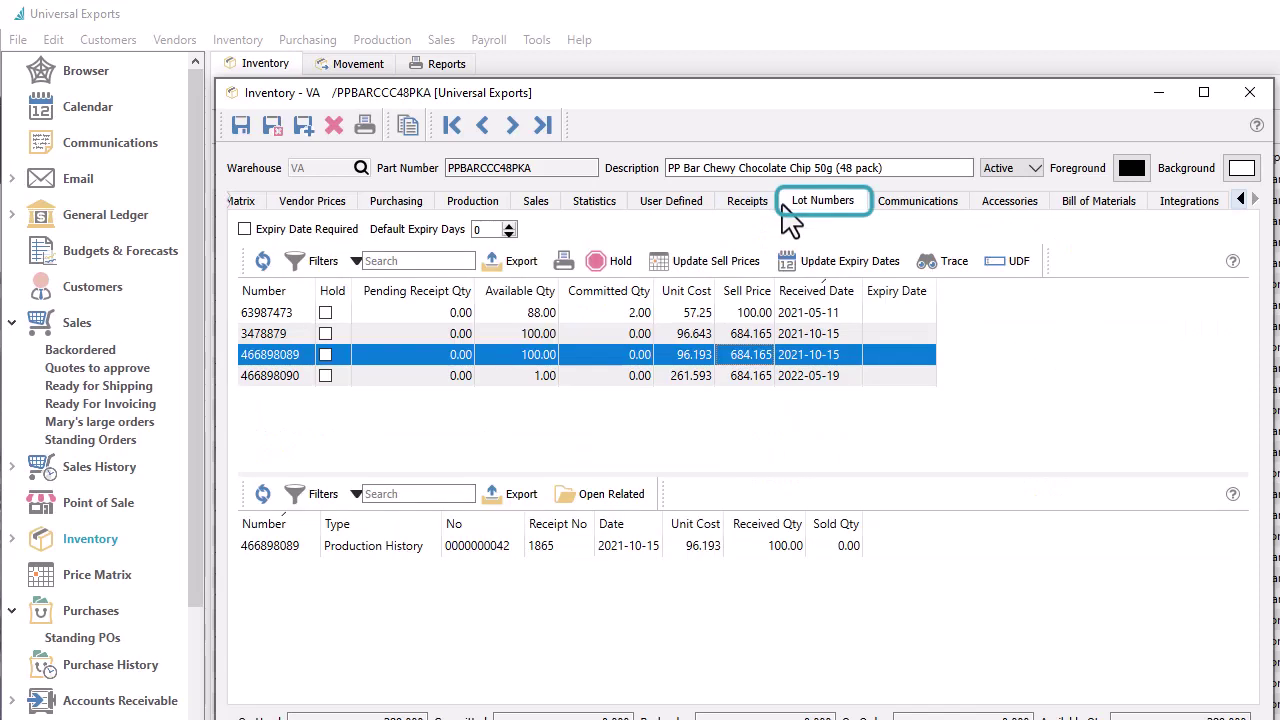
click(751, 333)
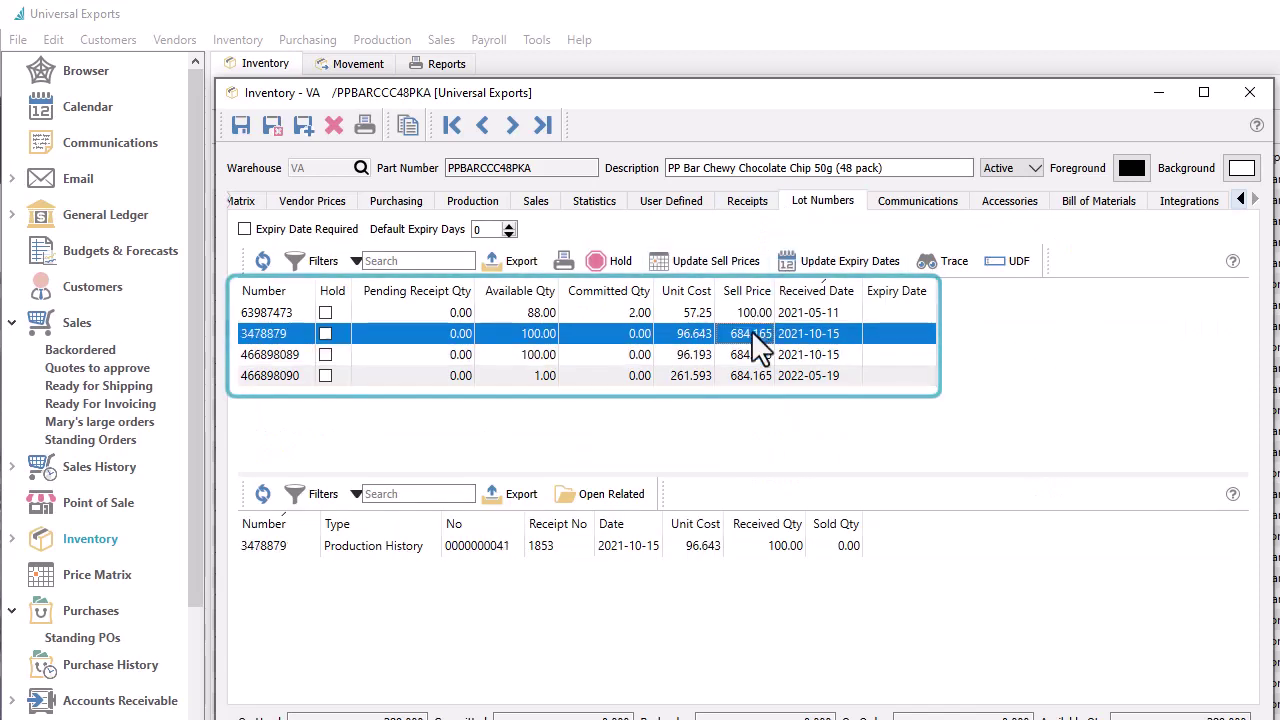
ctrl+click(750, 352)
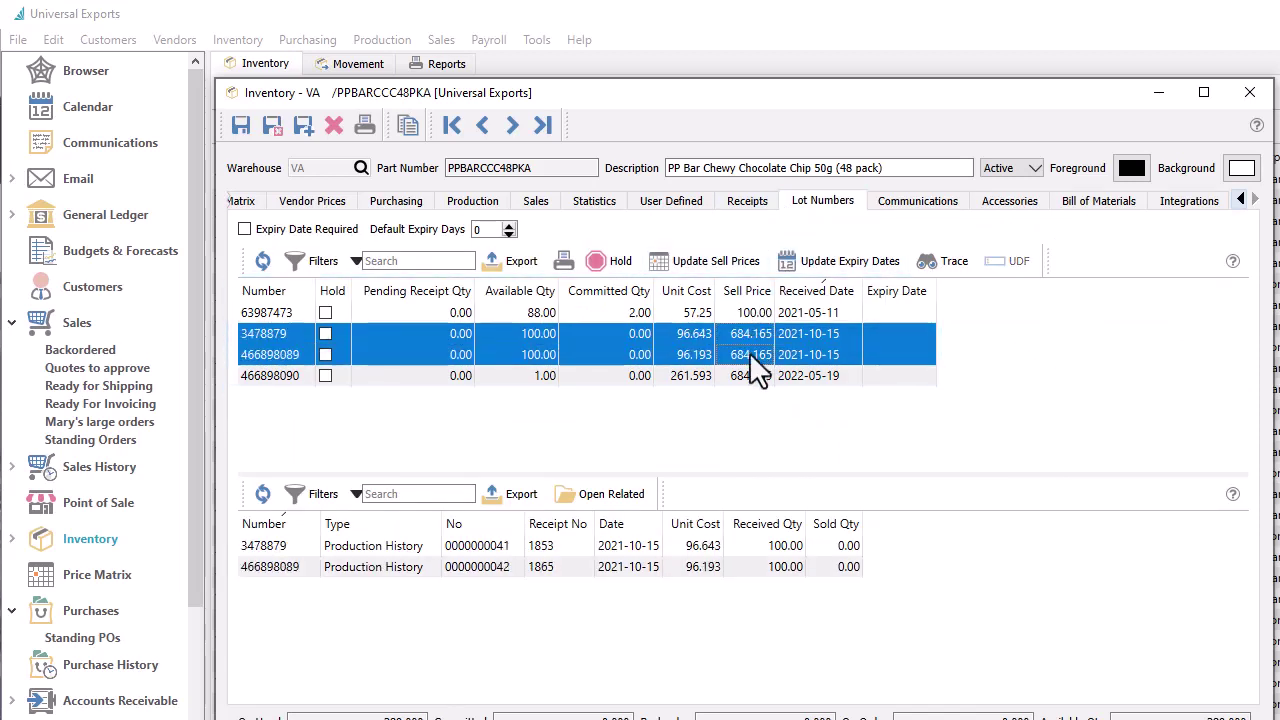
click(734, 266)
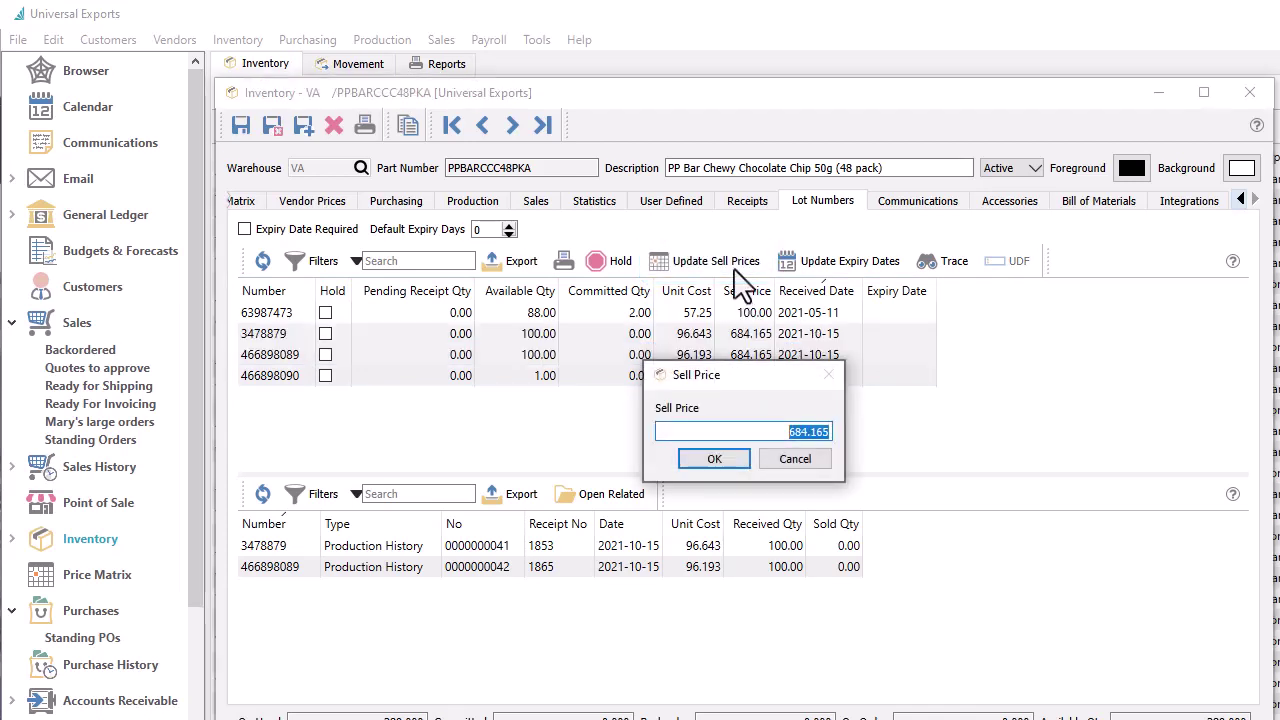
text(150)
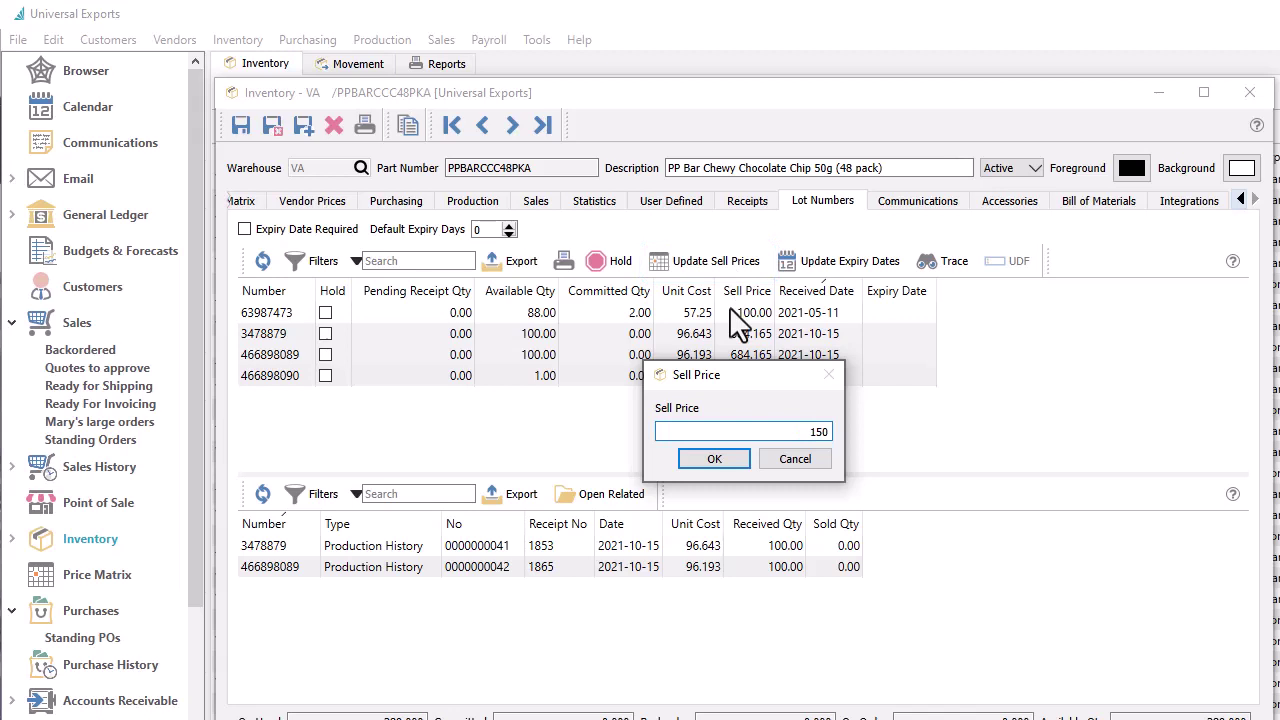
click(704, 459)
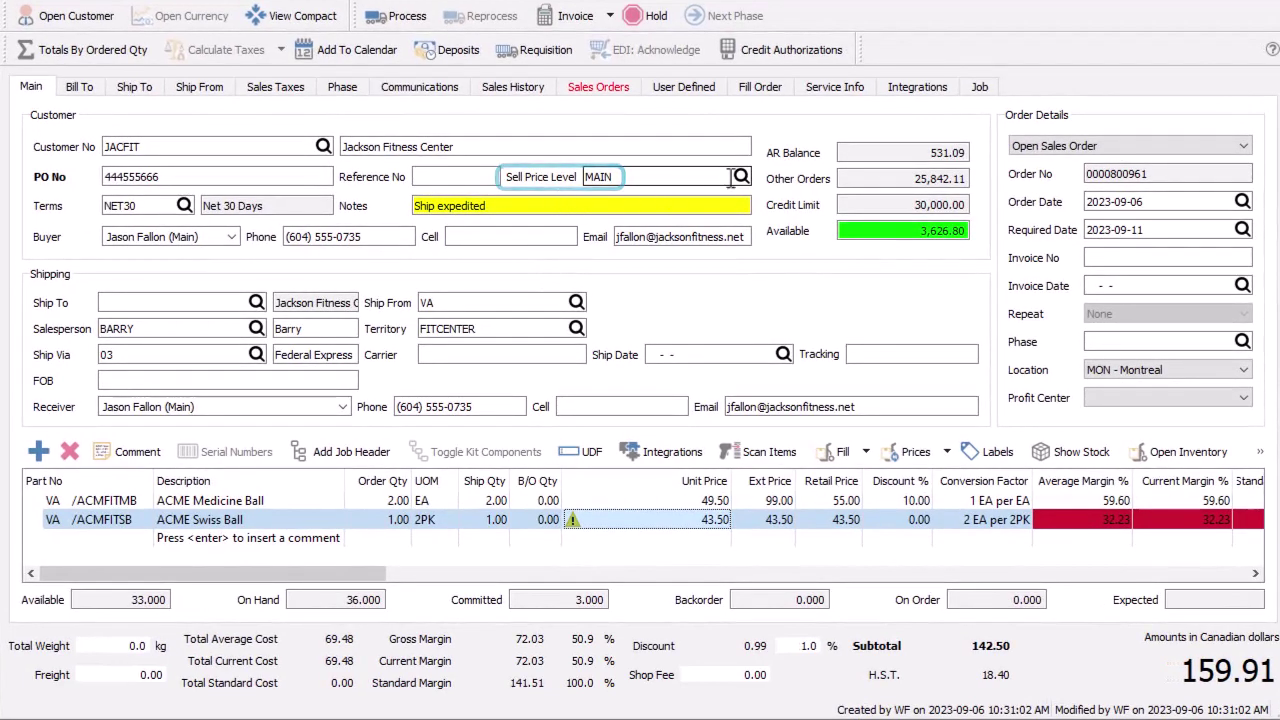
Step: Switch the order to WHOLESALE and confirm the Swiss Ball's 40.50 level price
click(741, 177)
double_click(641, 374)
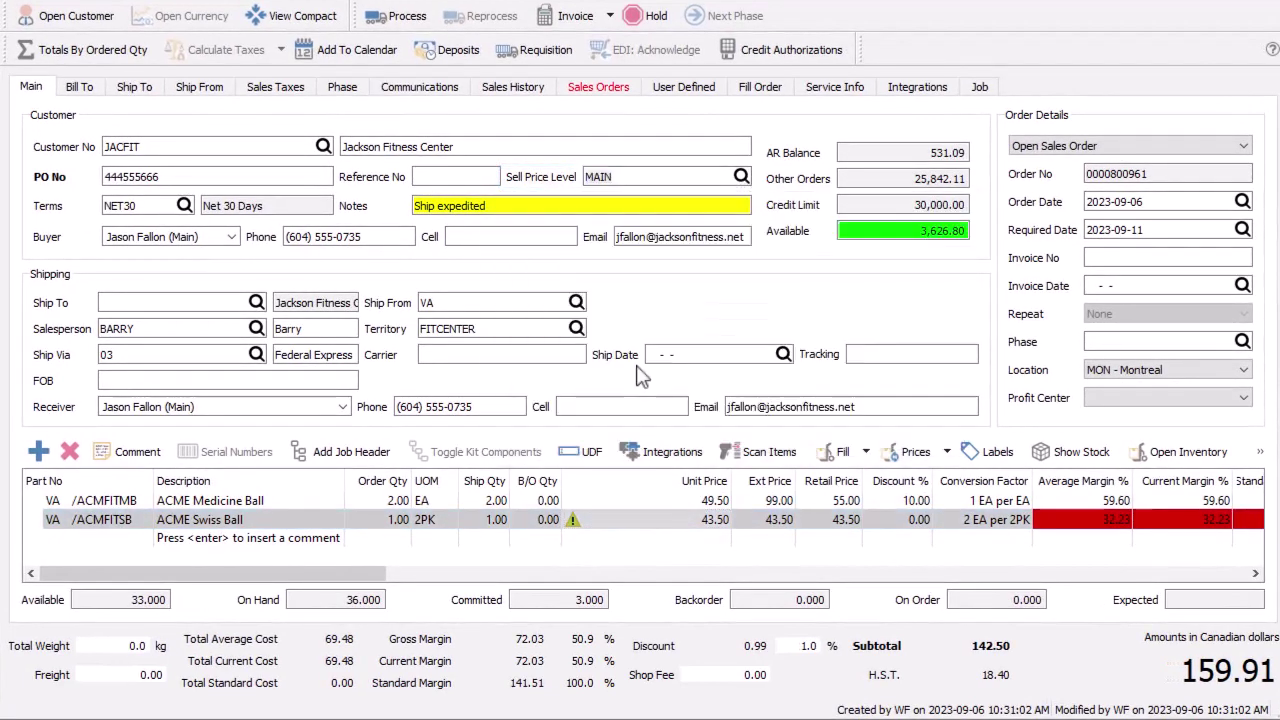
click(727, 527)
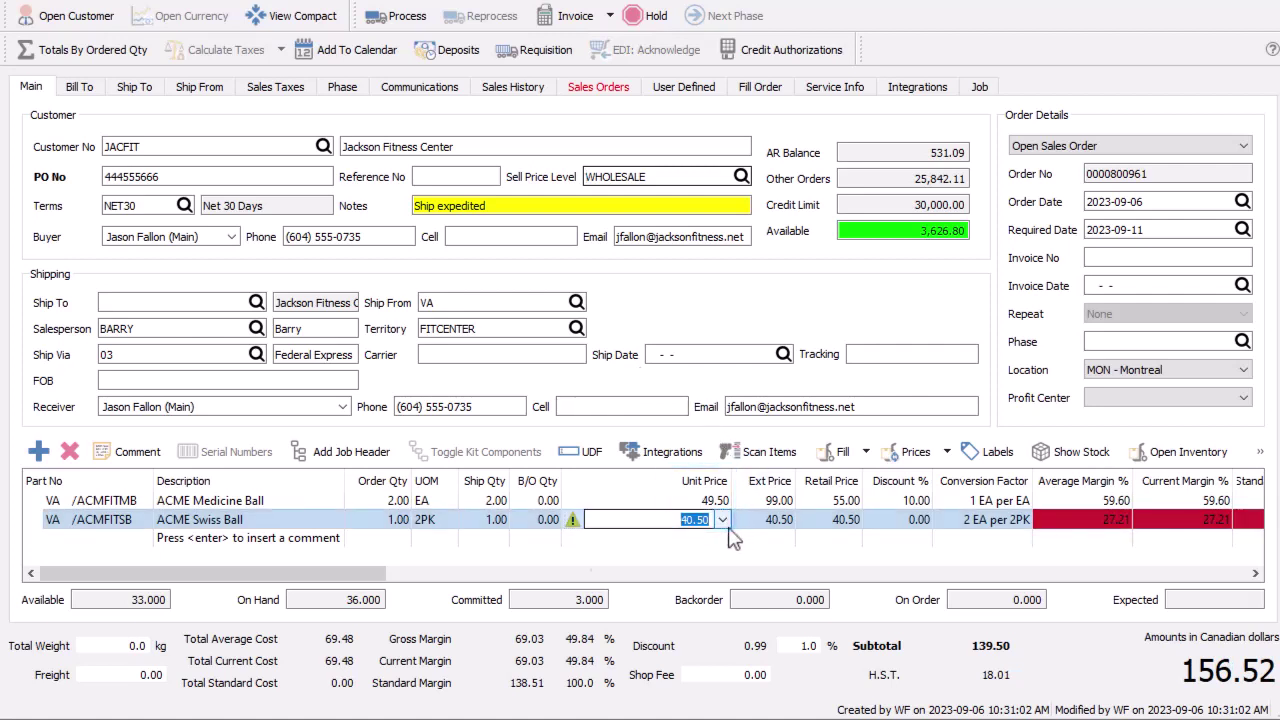
click(726, 527)
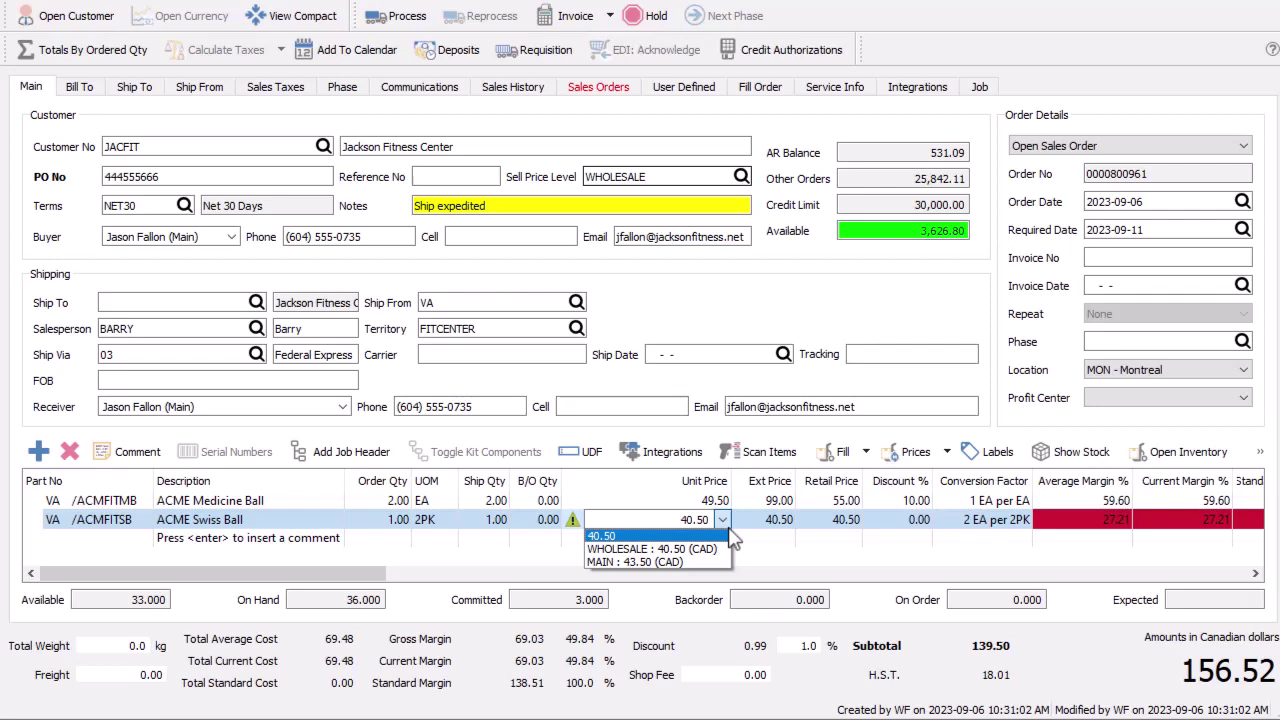
click(733, 540)
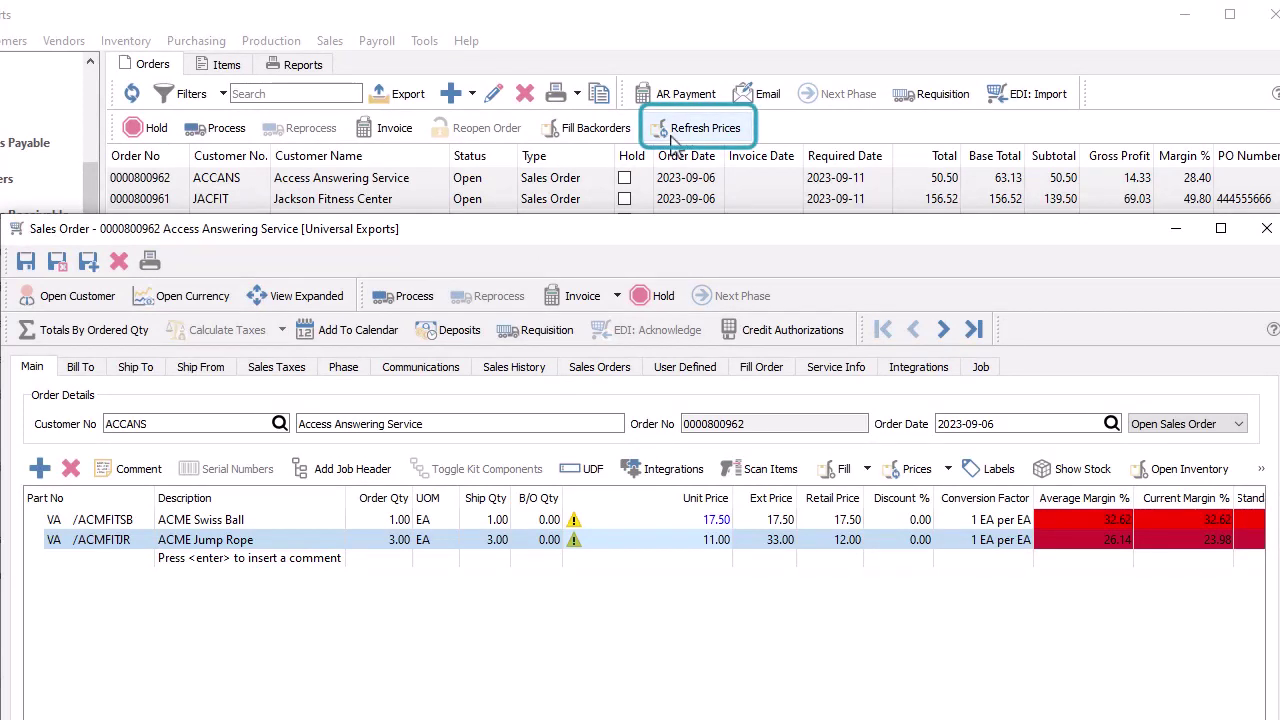
Step: Refresh all prices on the order (Swiss Ball 17.00, Jump Rope 10.20 at 15% off)
click(948, 469)
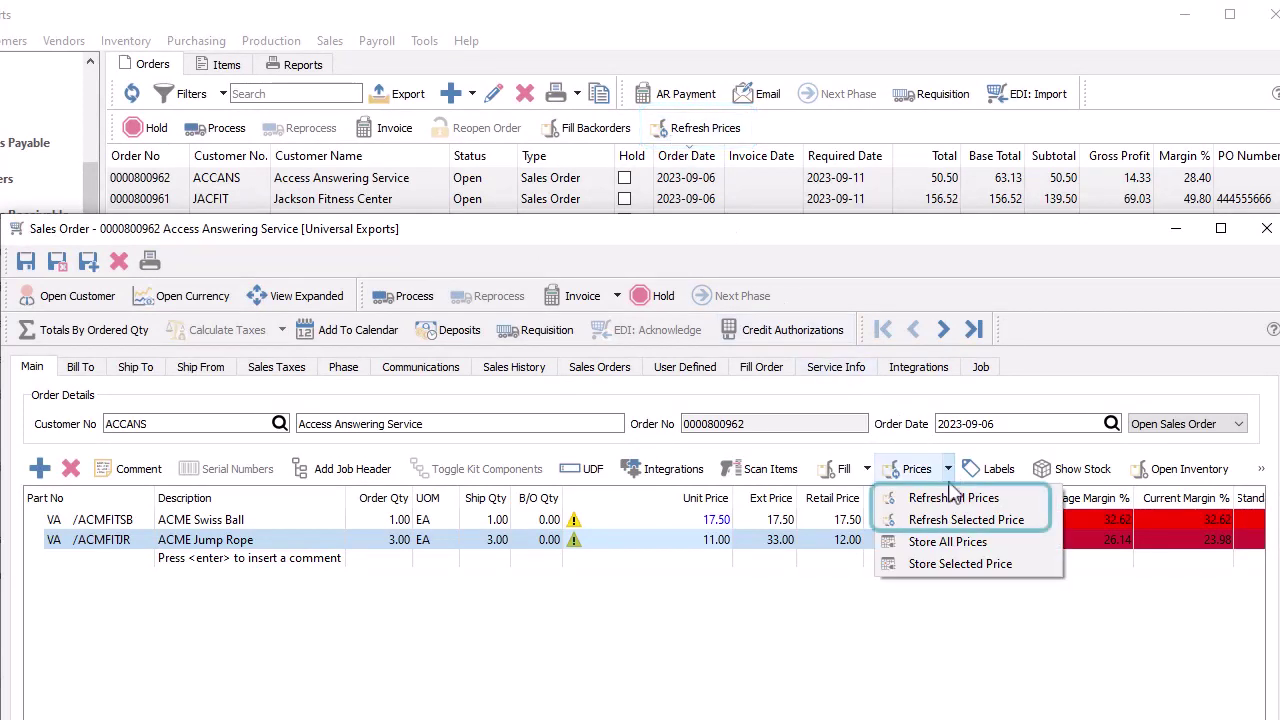
click(945, 500)
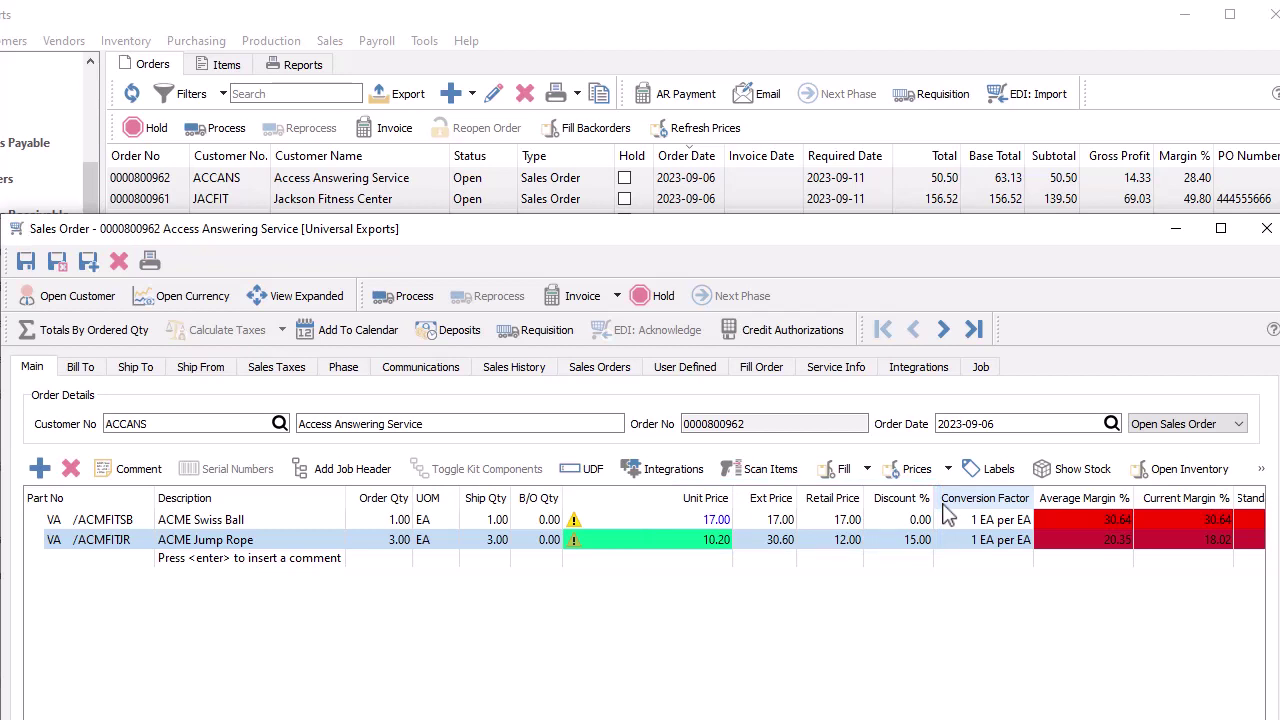
click(948, 469)
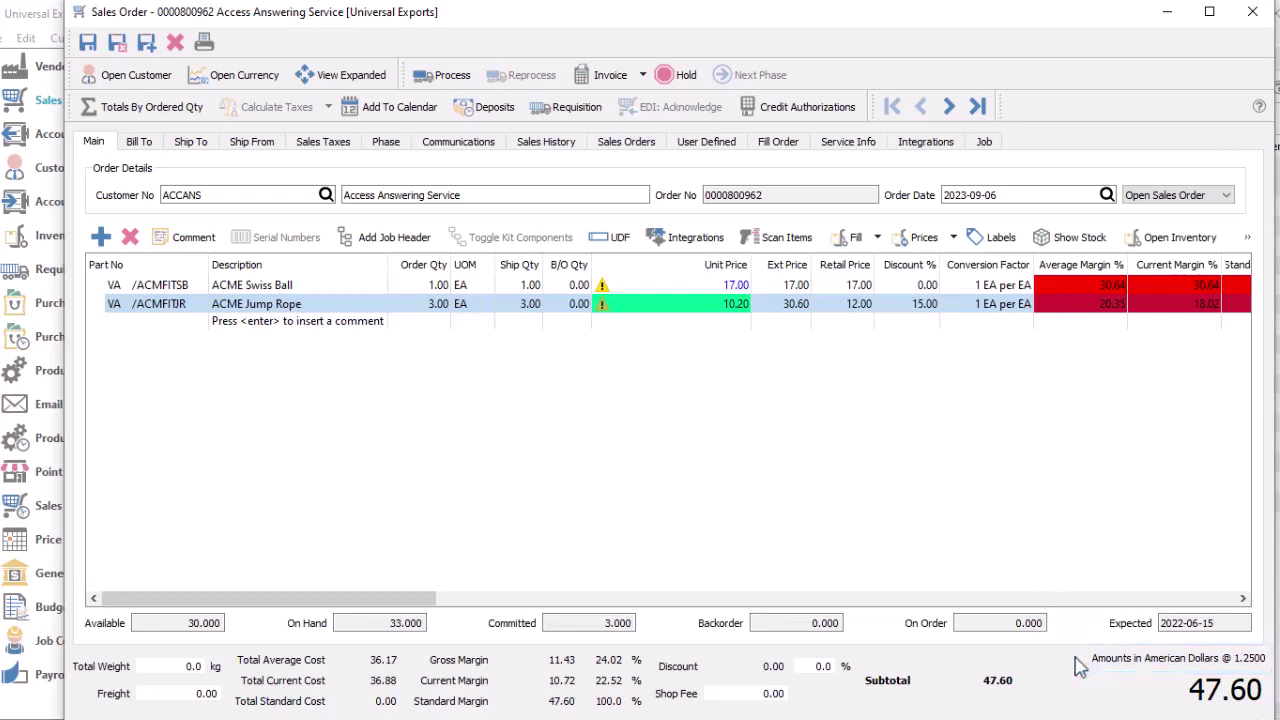
Step: List the Swiss Ball's unit price per level: MAIN 22.00, WHOLESALE 20.50, US 17.00
click(750, 284)
click(746, 285)
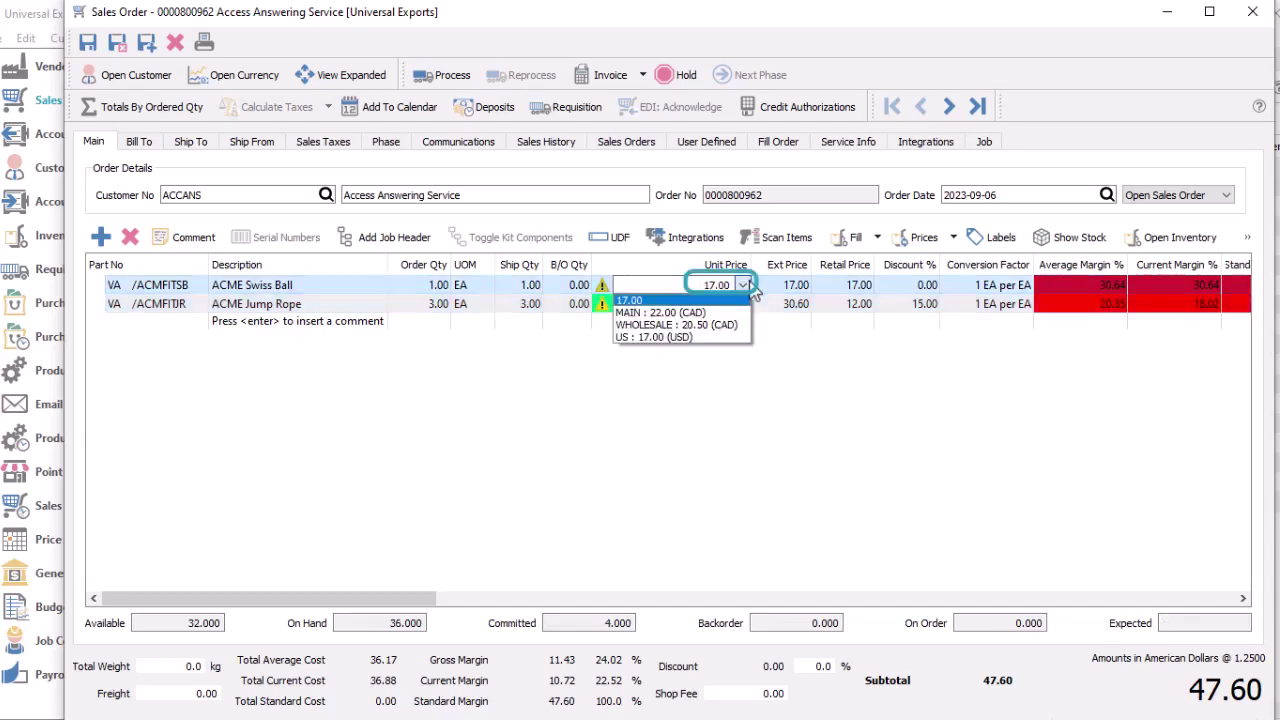